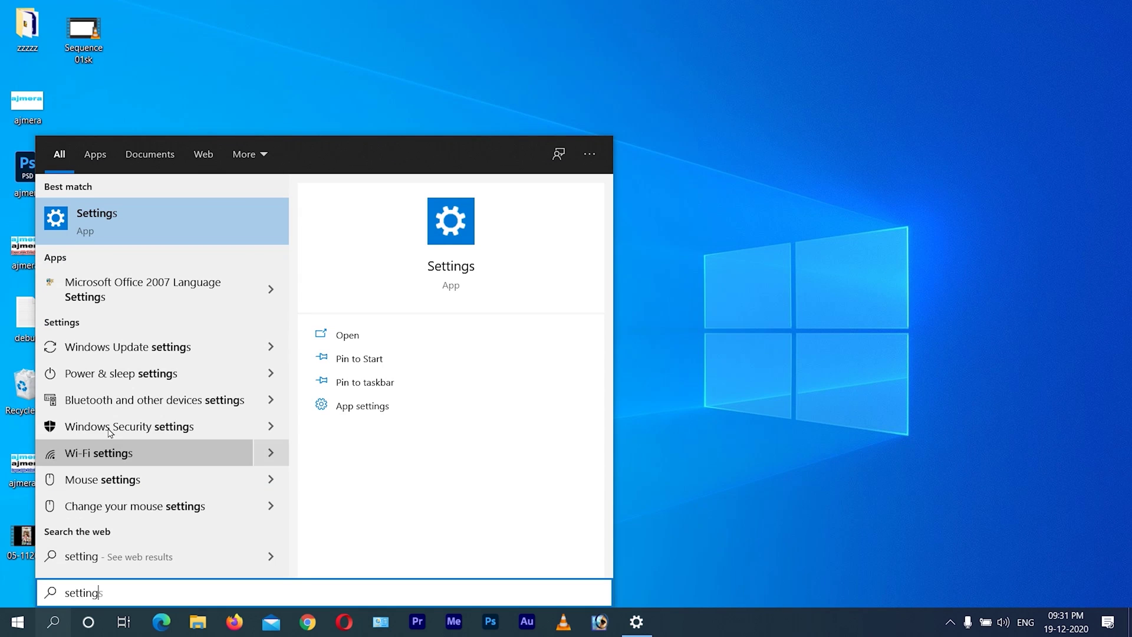
- Launch Settings, go to Time & Language > Language, and start adding a language
left_click(125, 232)
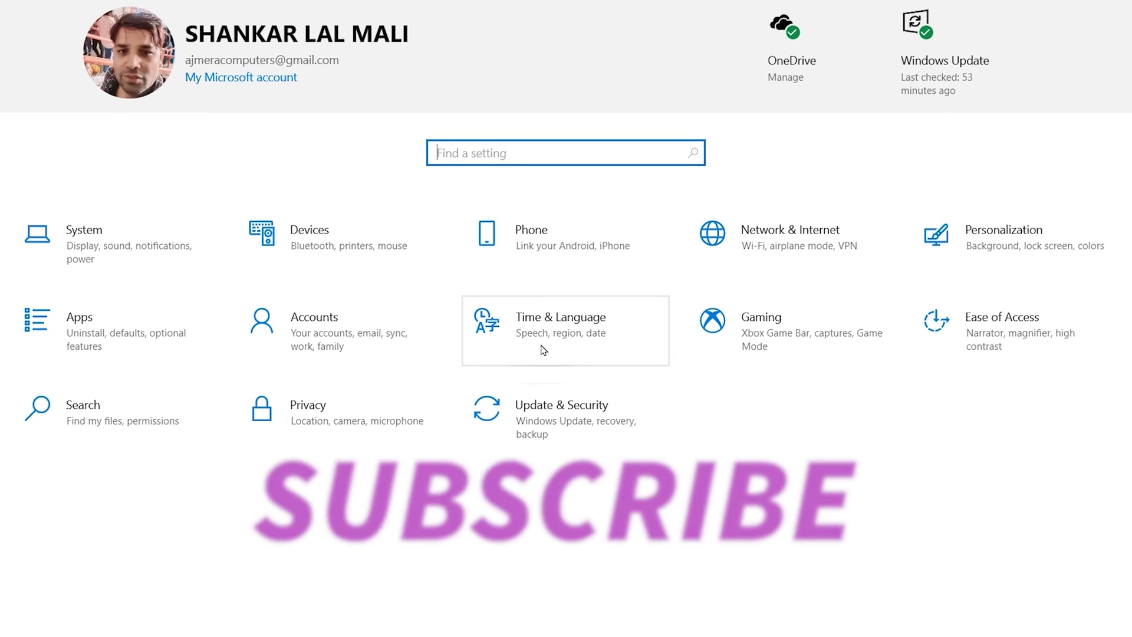
left_click(557, 336)
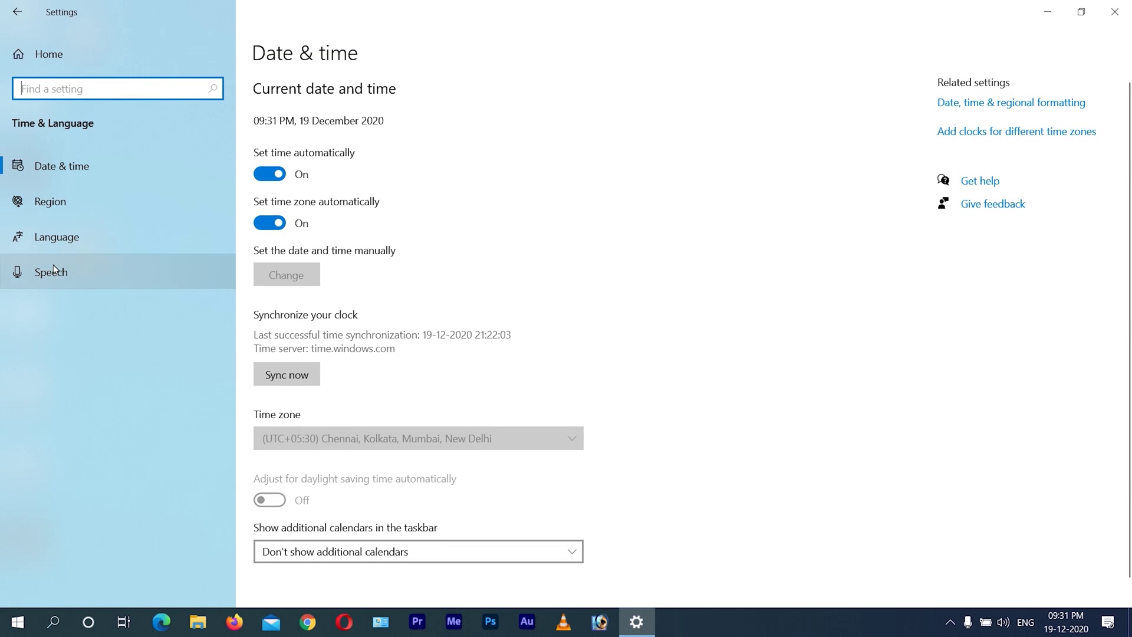
left_click(54, 239)
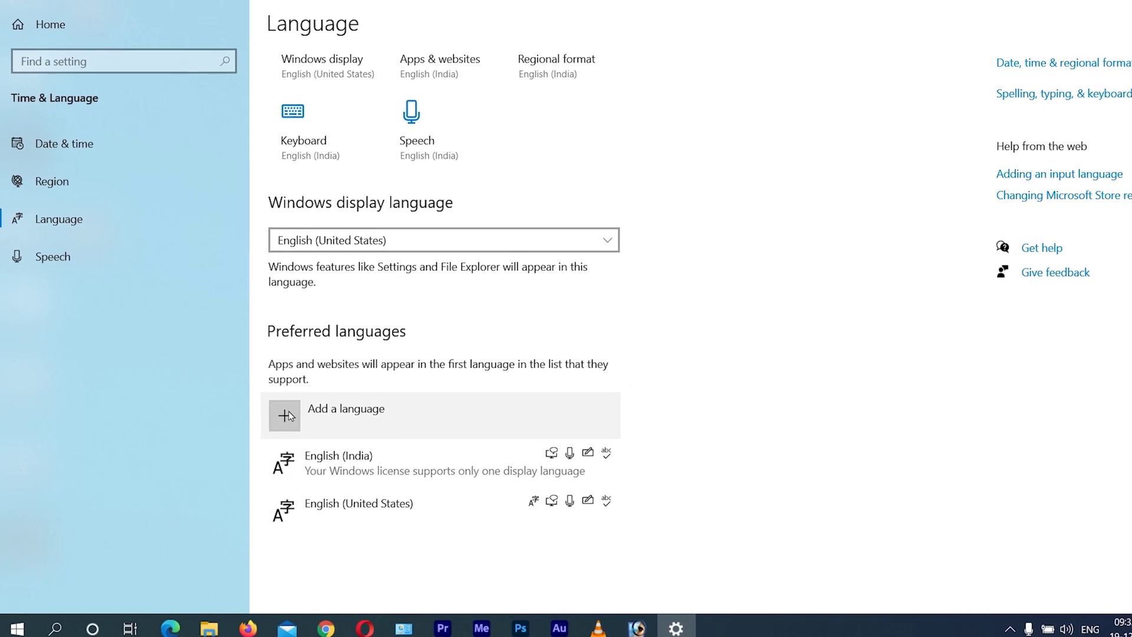
left_click(286, 415)
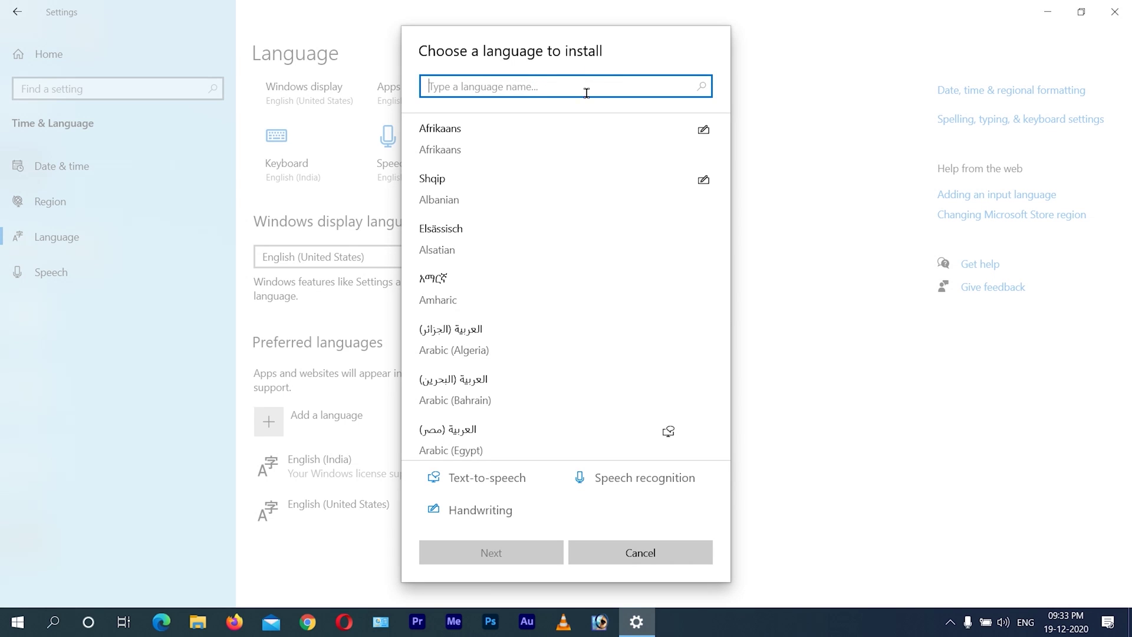
- Search for 'hindi', select Hindi, and continue to its installable language features
type("hindi")
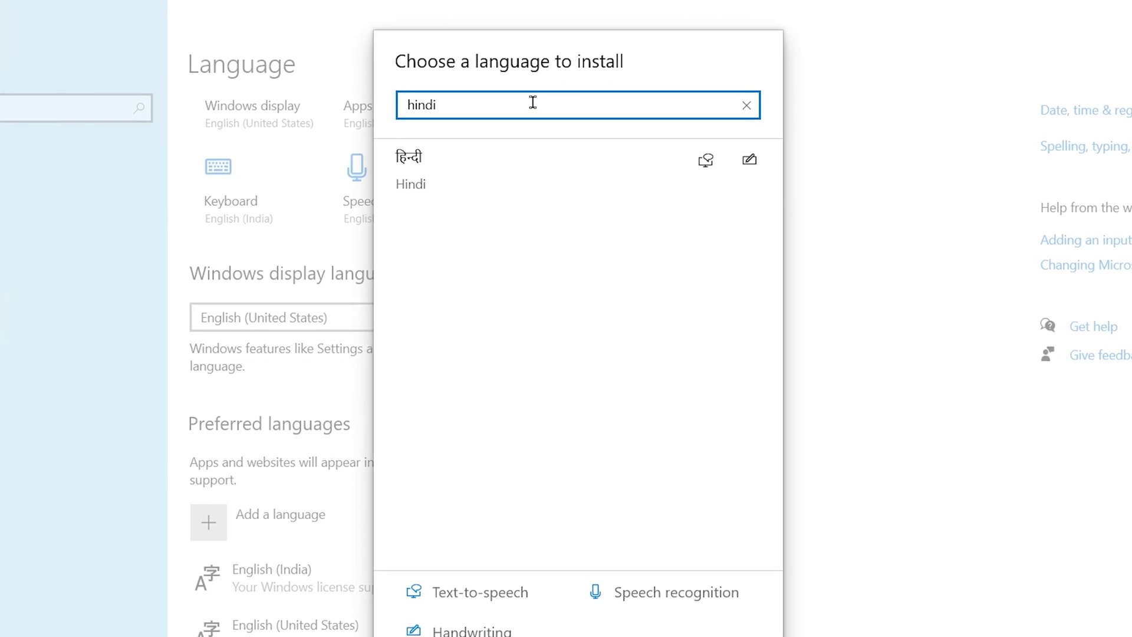
left_click(536, 183)
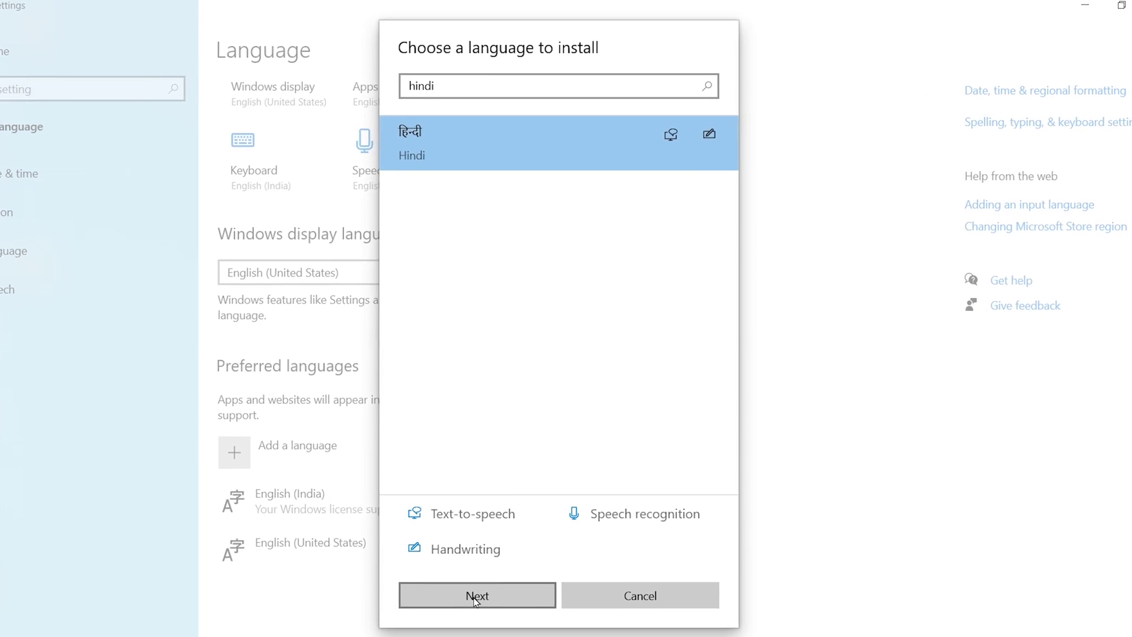
left_click(472, 613)
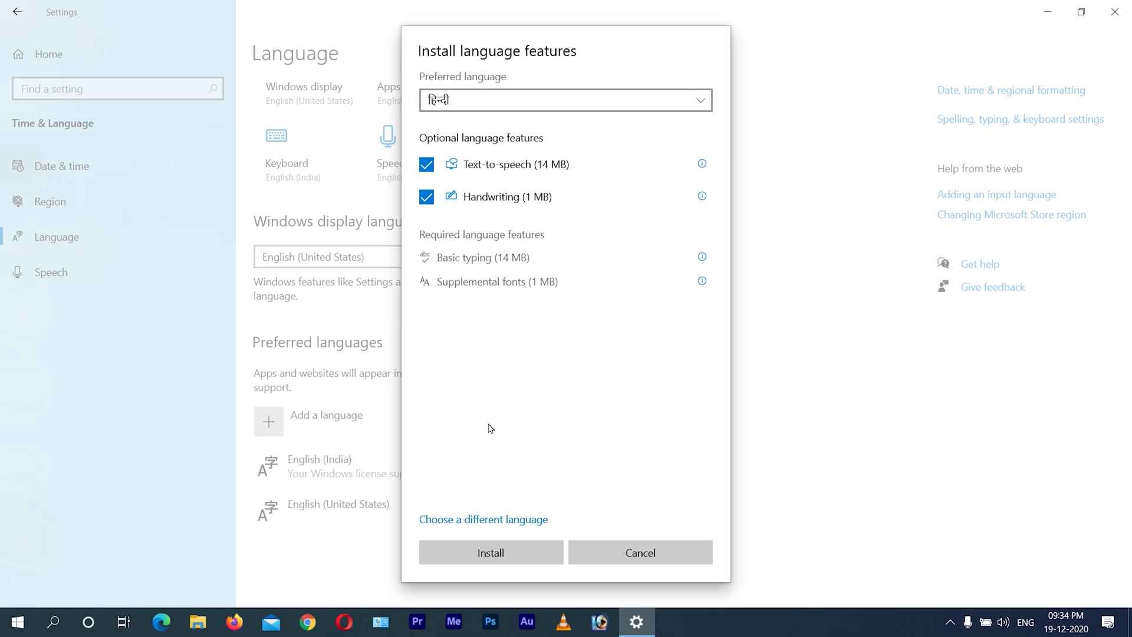
- Install Hindi, open its language options, and list the keyboards available to add
left_click(486, 554)
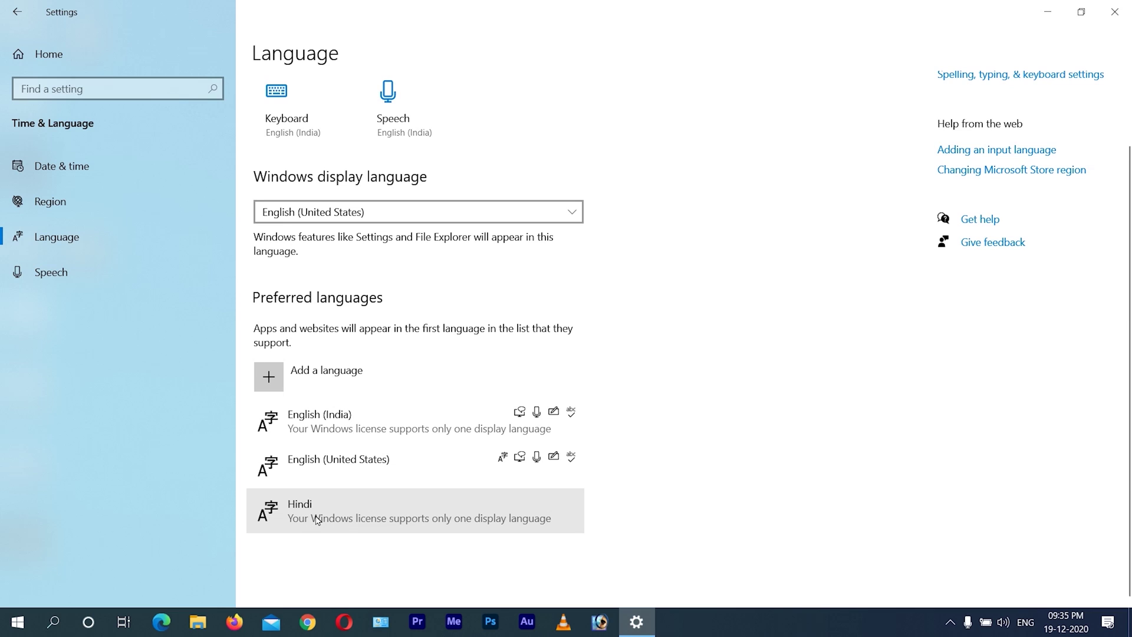
left_click(367, 517)
scroll(433, 524, "down", 1)
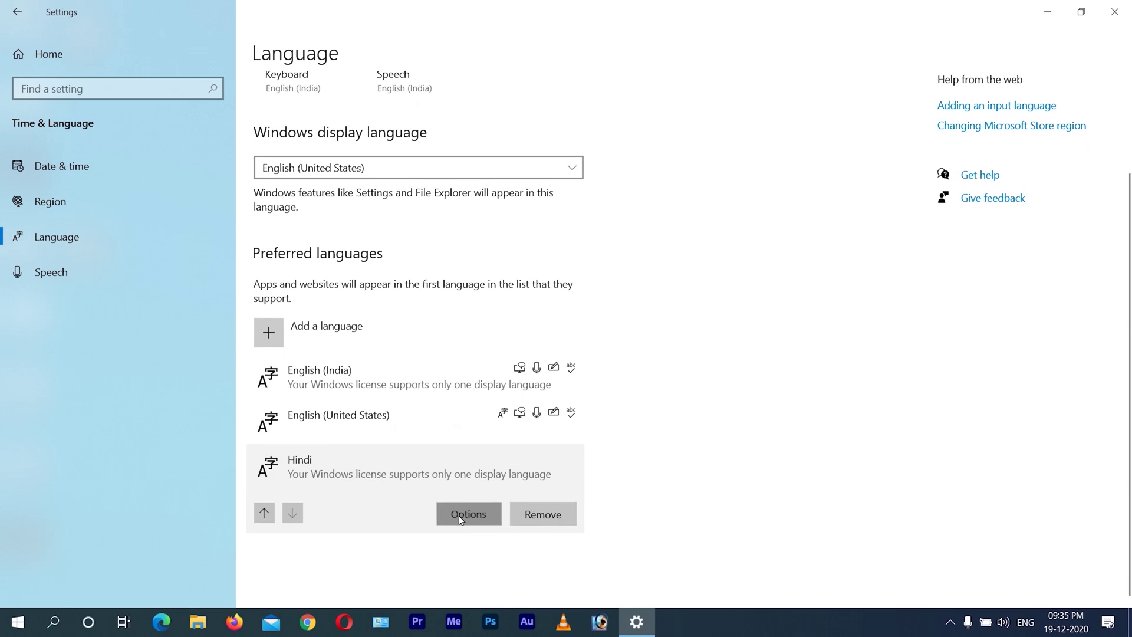
left_click(462, 515)
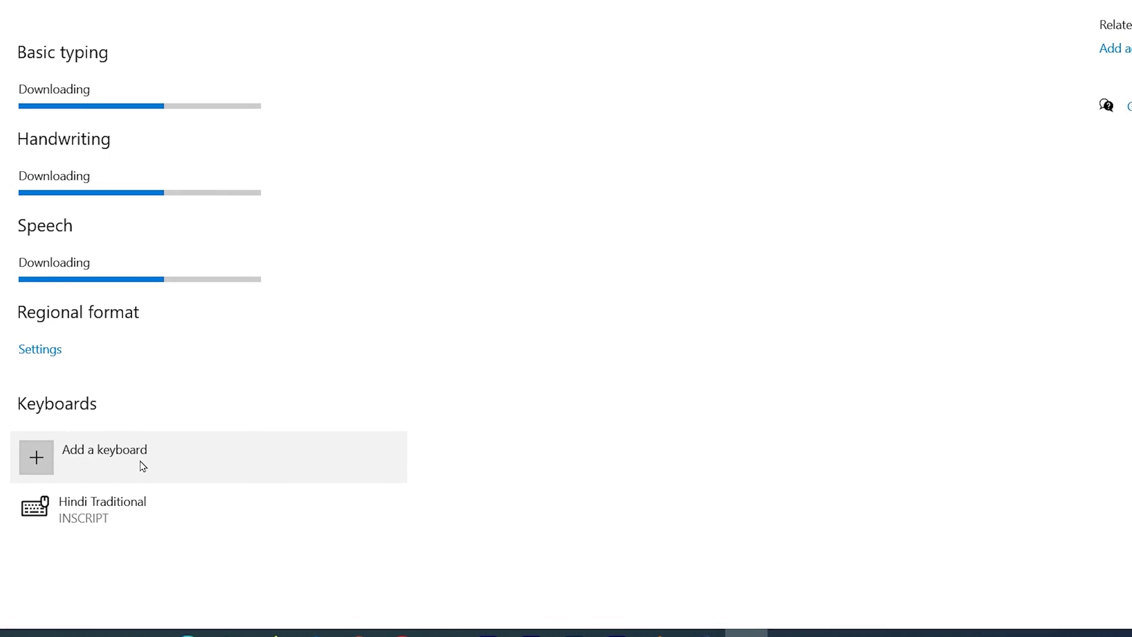
left_click(36, 453)
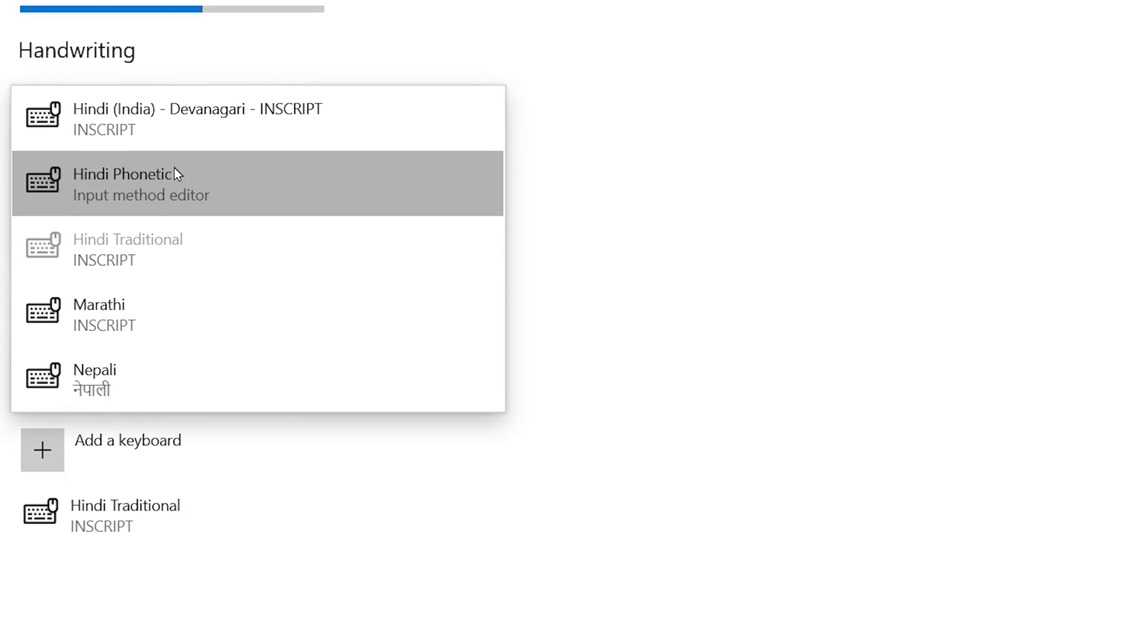
- Add the Hindi (India) - Devanagari - INSCRIPT and Hindi Phonetic keyboards, then select Hindi Traditional
left_click(166, 115)
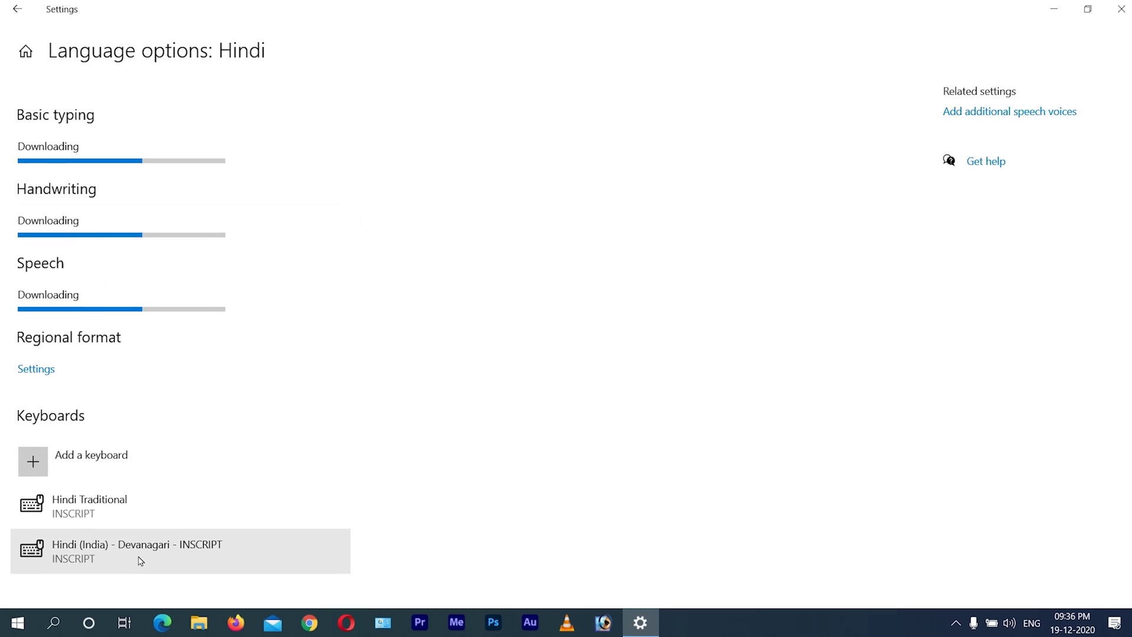
scroll(423, 432, "down", 1)
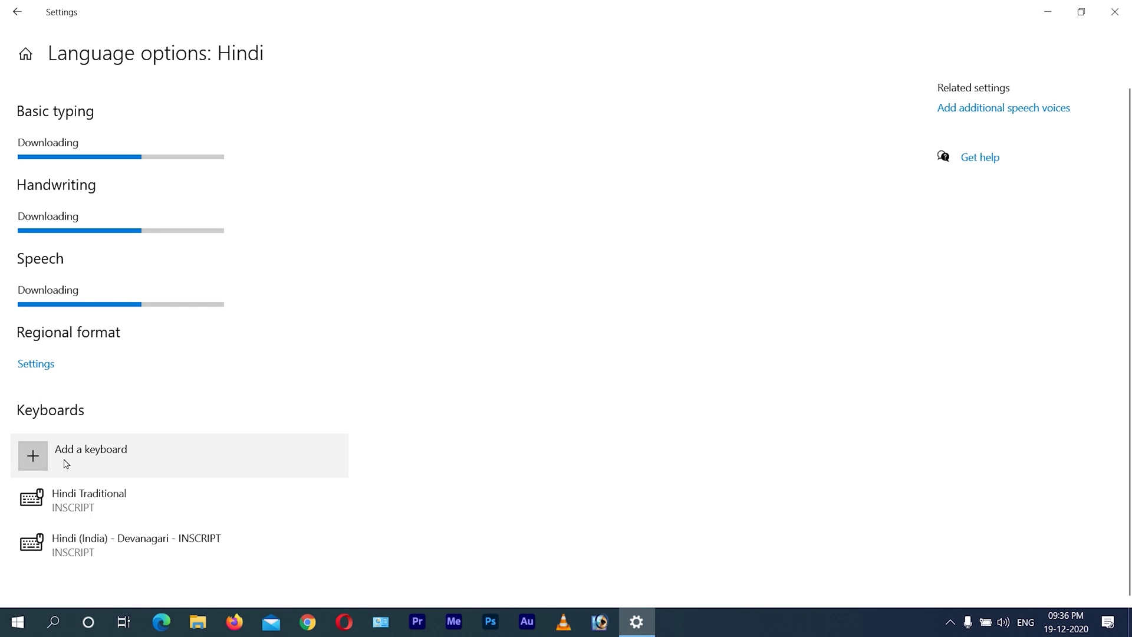
left_click(33, 464)
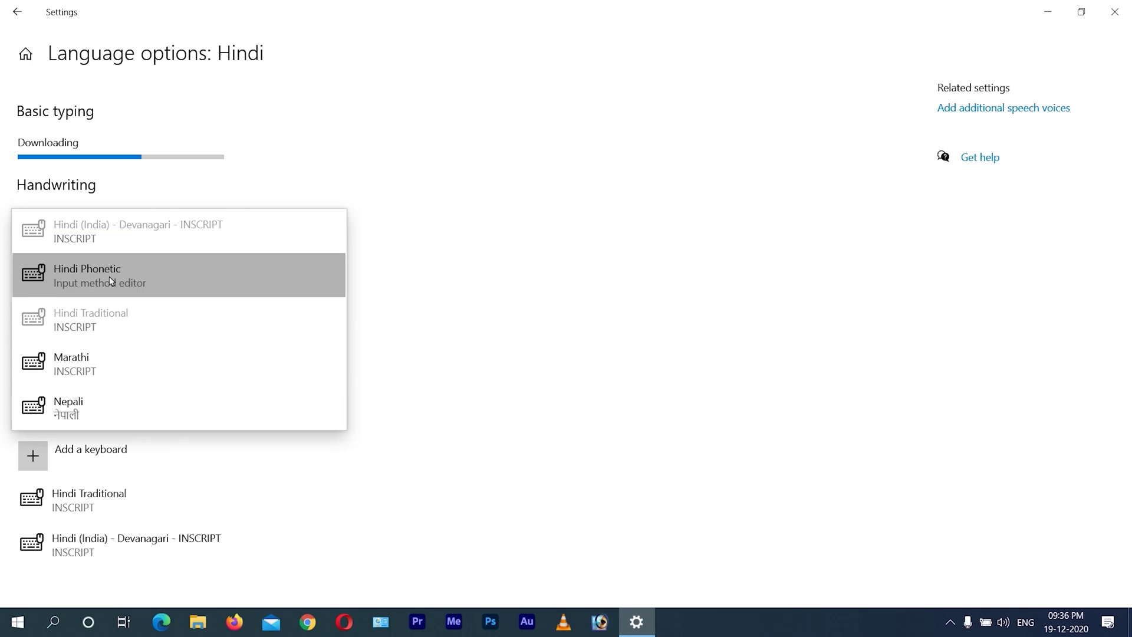
left_click(111, 281)
scroll(166, 336, "down", 1)
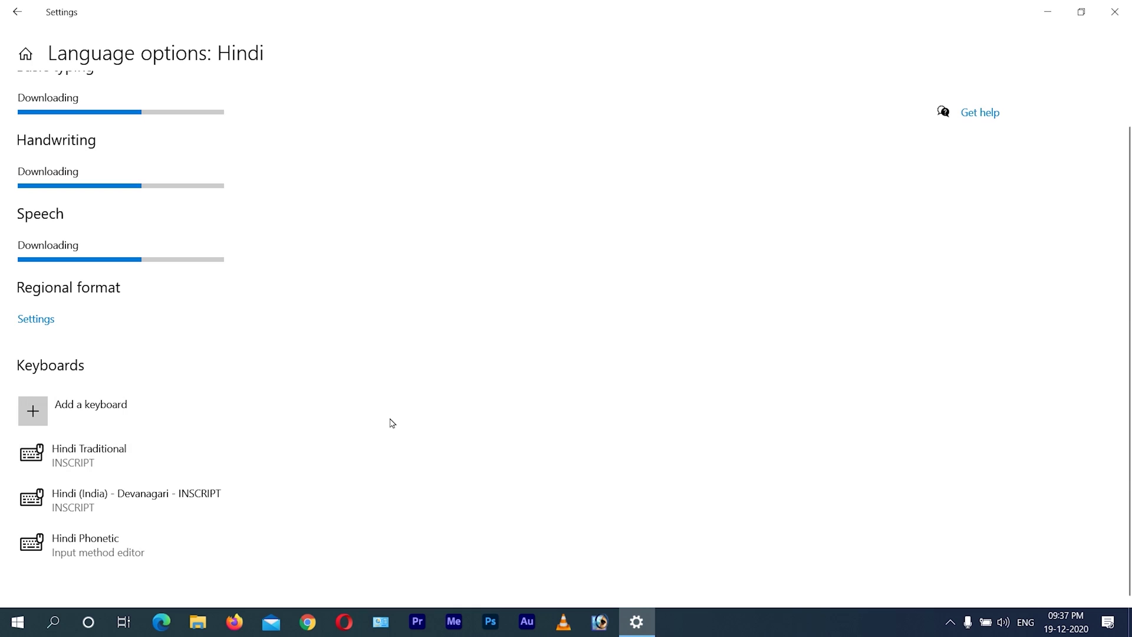
left_click(120, 458)
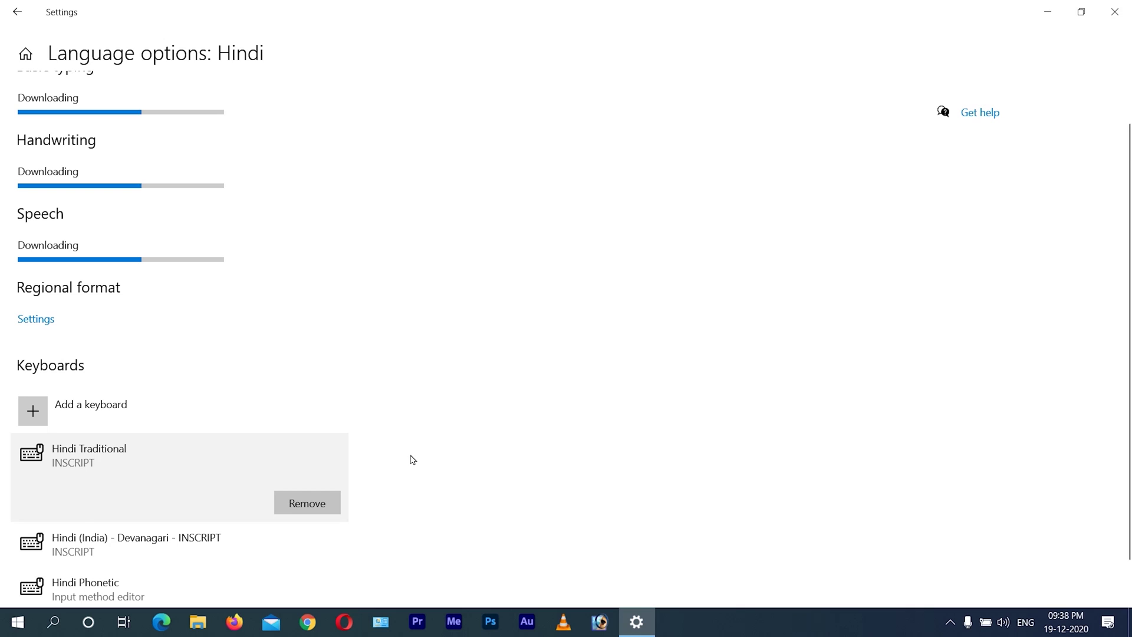
scroll(430, 458, "down", 1)
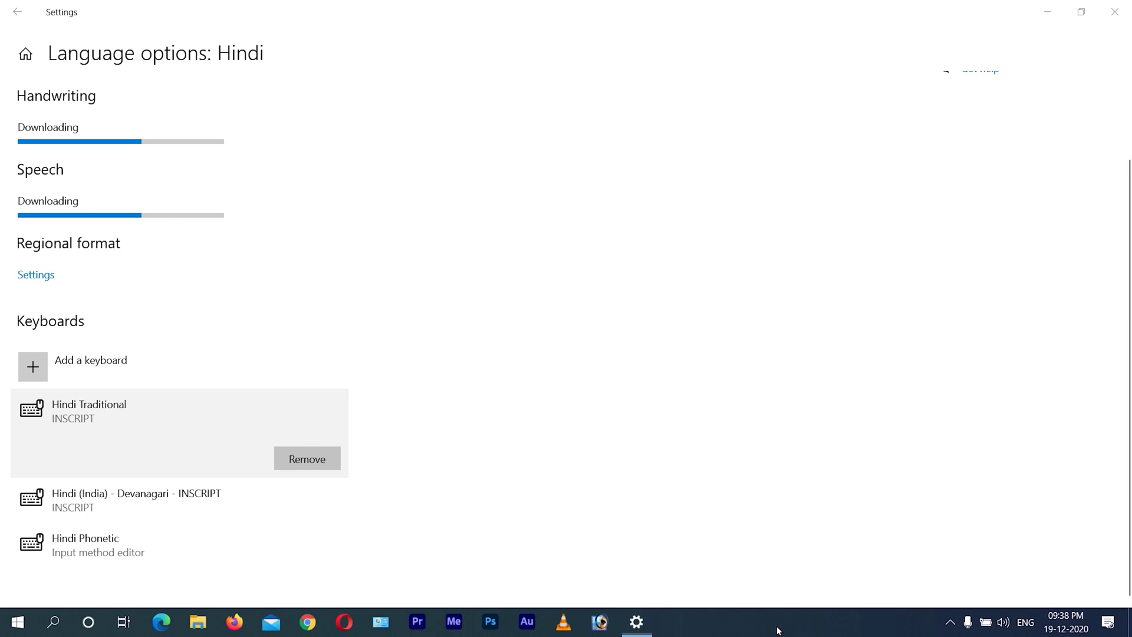
- Switch the taskbar input language to Hindi (Traditional keyboard) for the blank Word document
left_click(1026, 623)
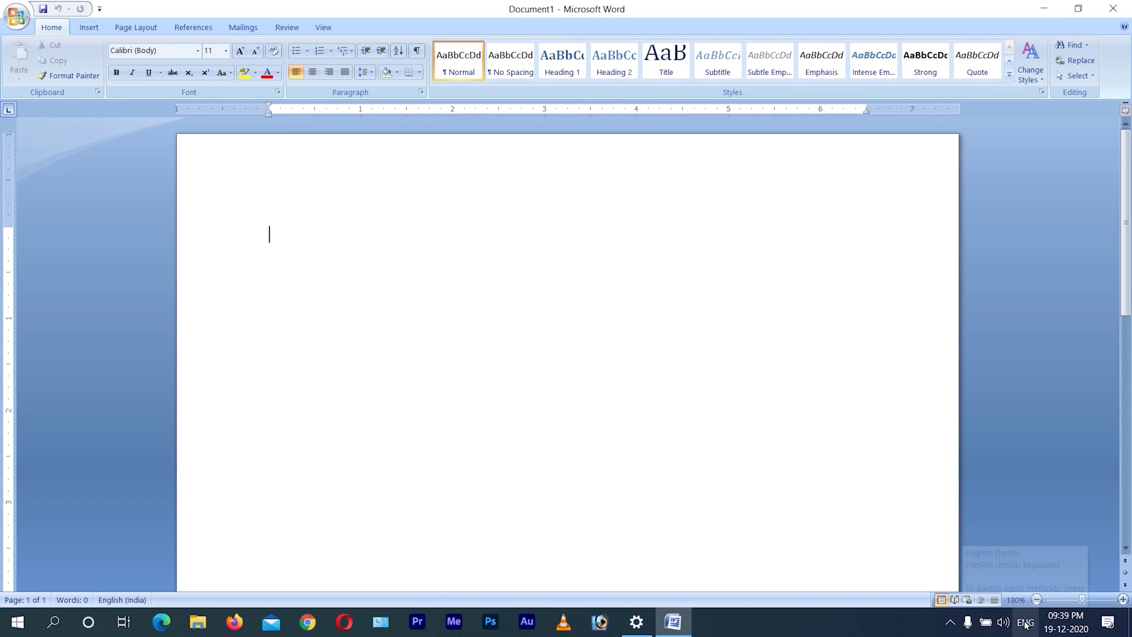
left_click(1026, 622)
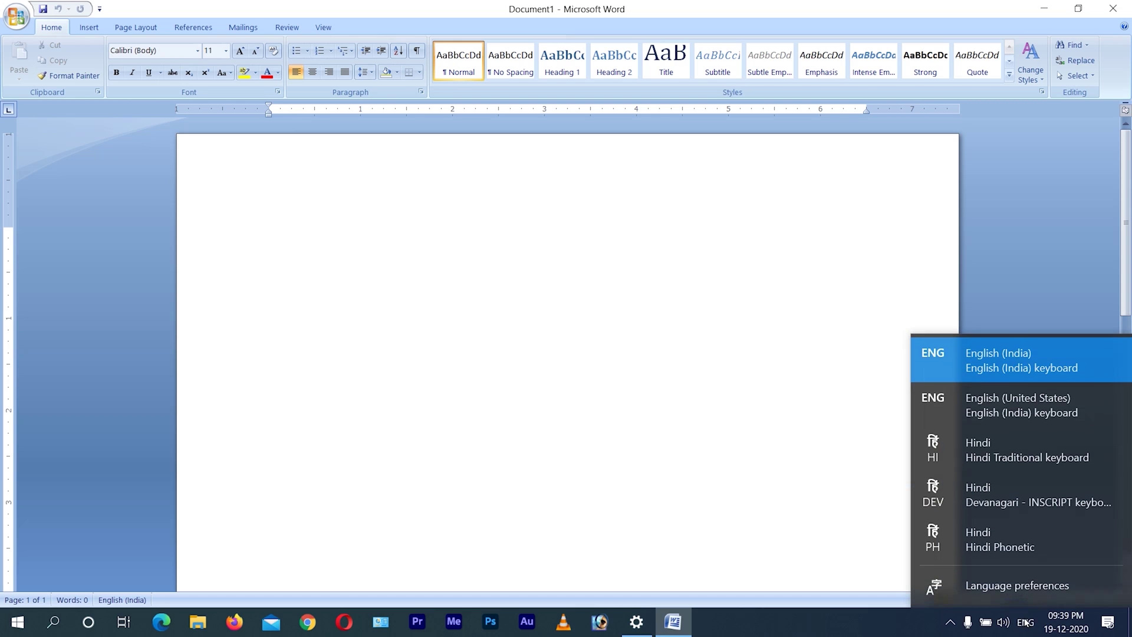
left_click(989, 445)
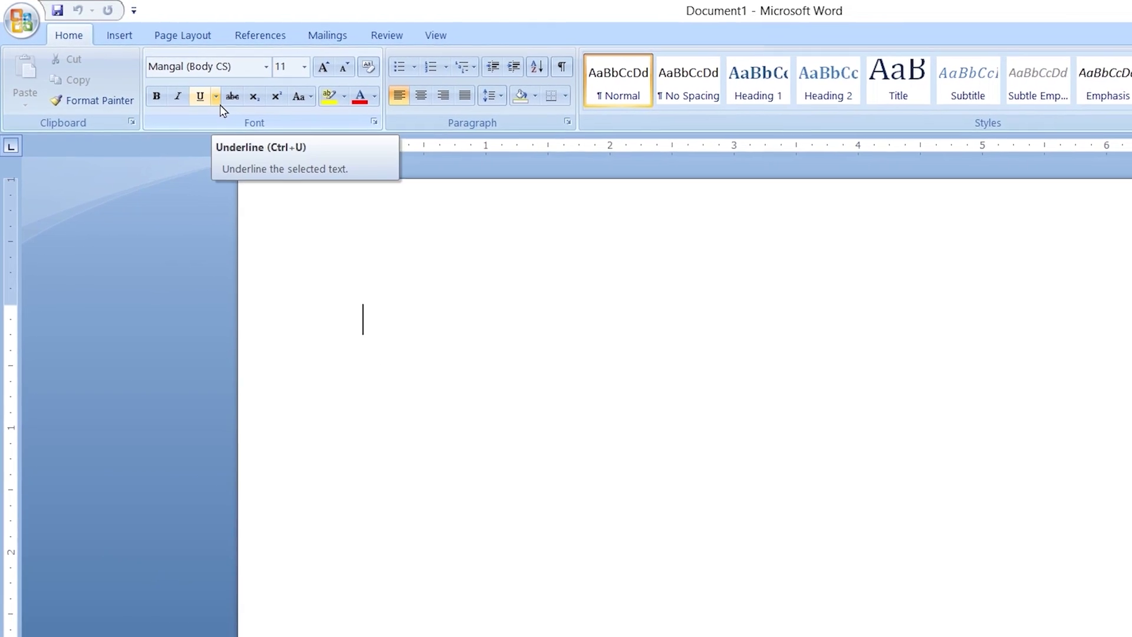
left_click(304, 67)
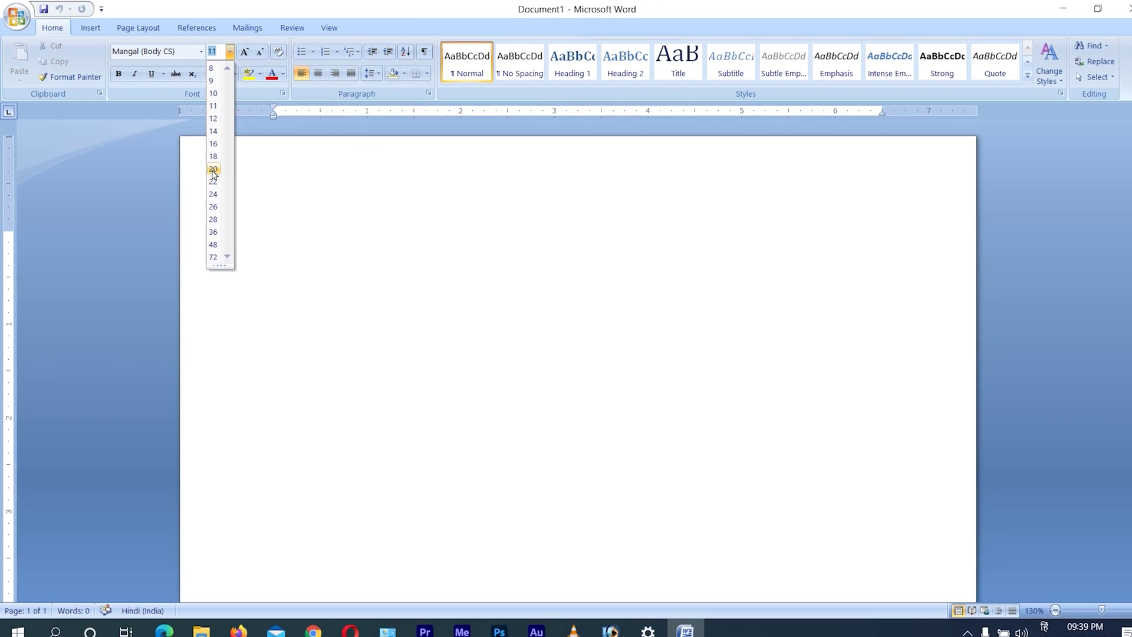
- Type पोलकी at size 22, switch to Hindi Phonetic, and delete the word Shankar
left_click(209, 179)
type("पोलकी")
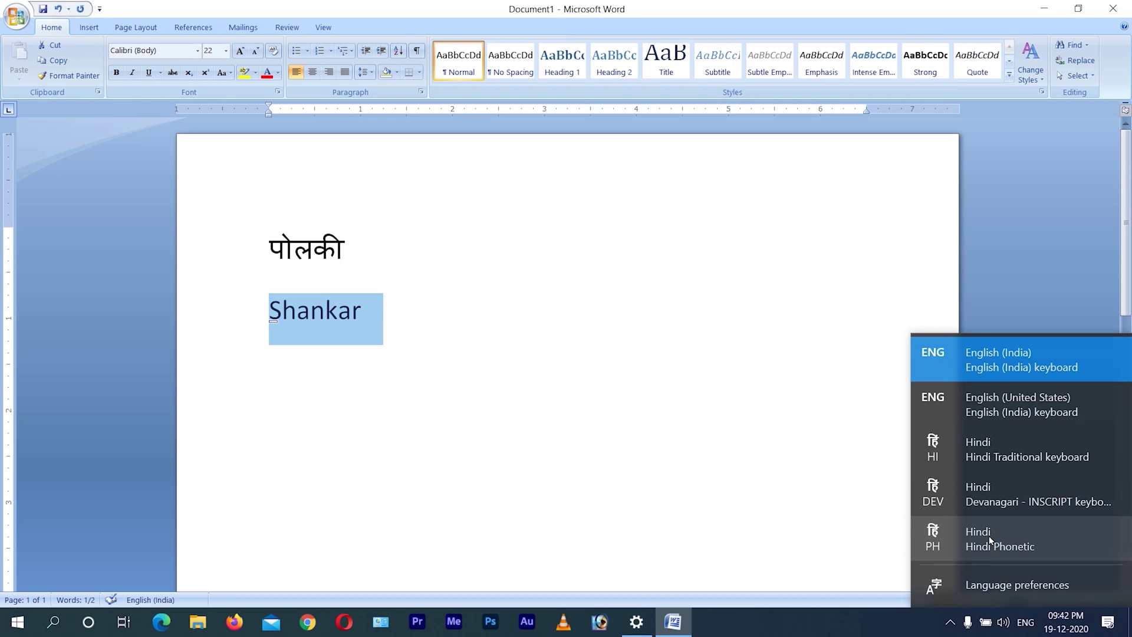
left_click(988, 535)
key("BackSpace")
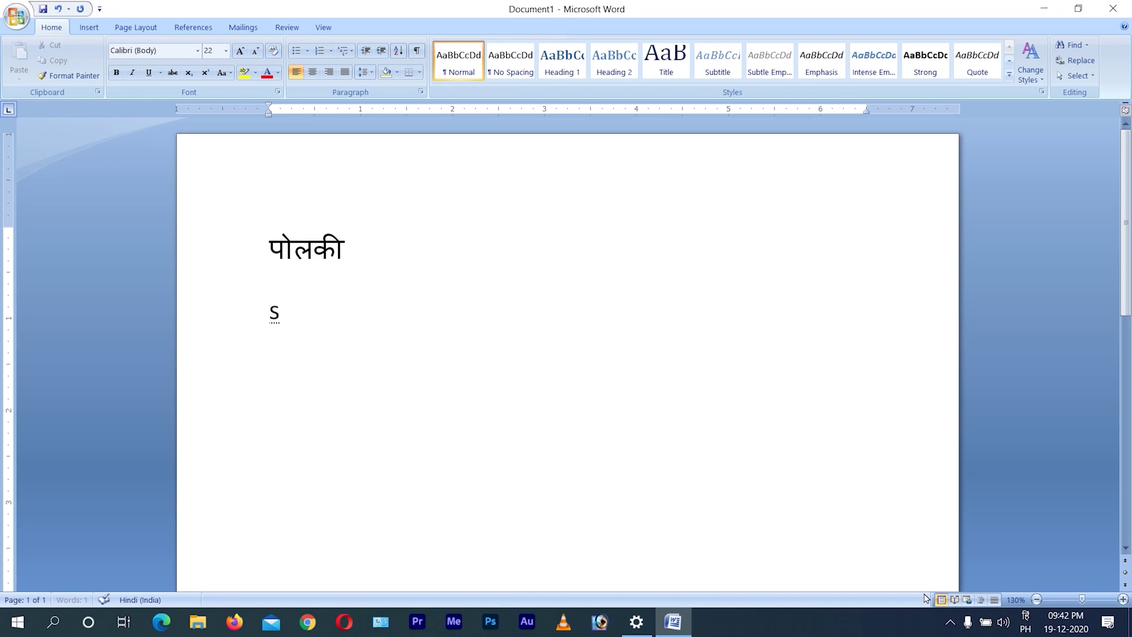
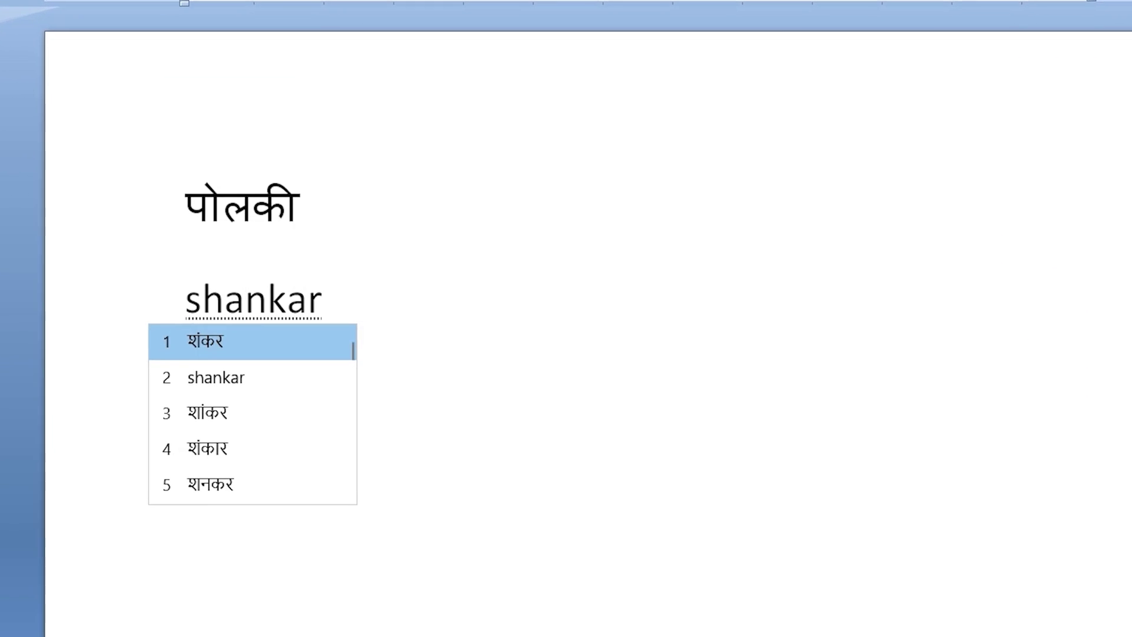
key("space")
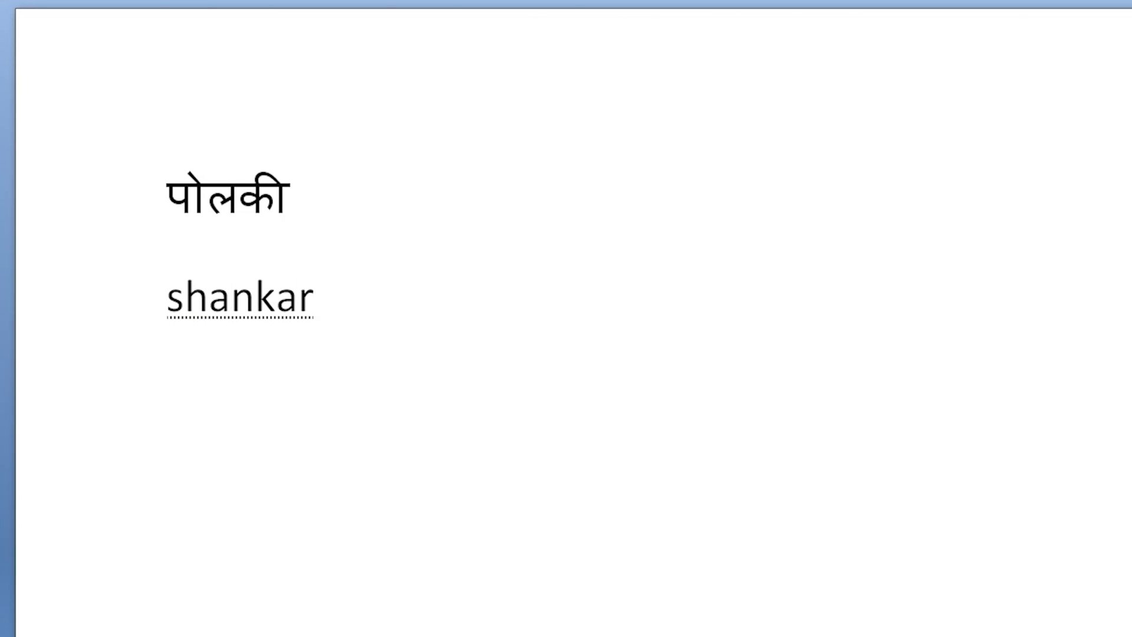
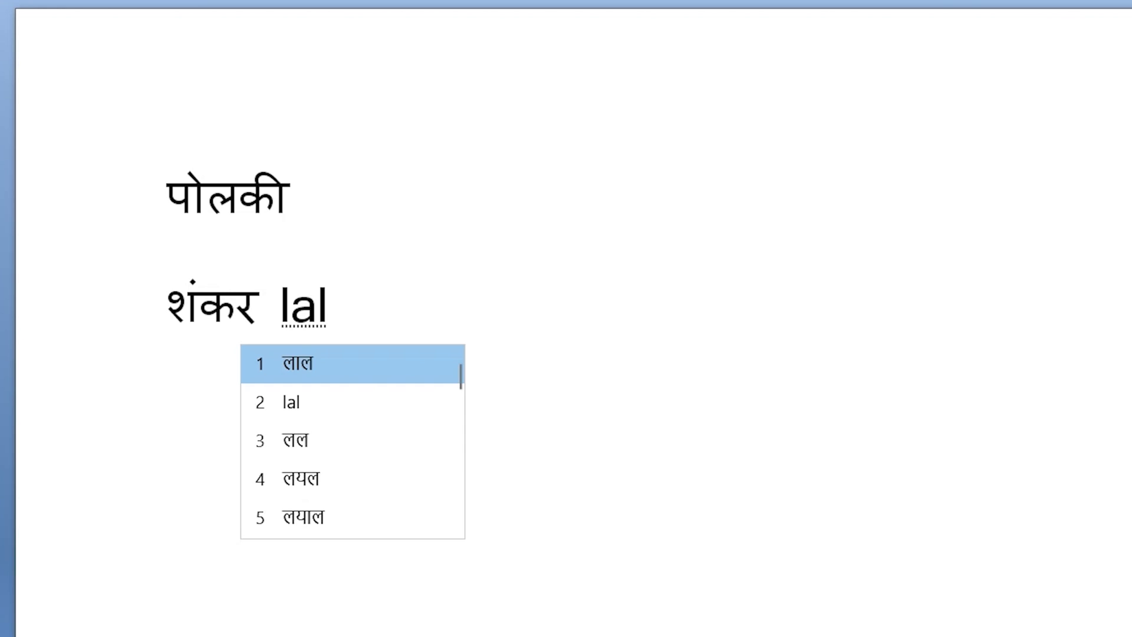
key("space")
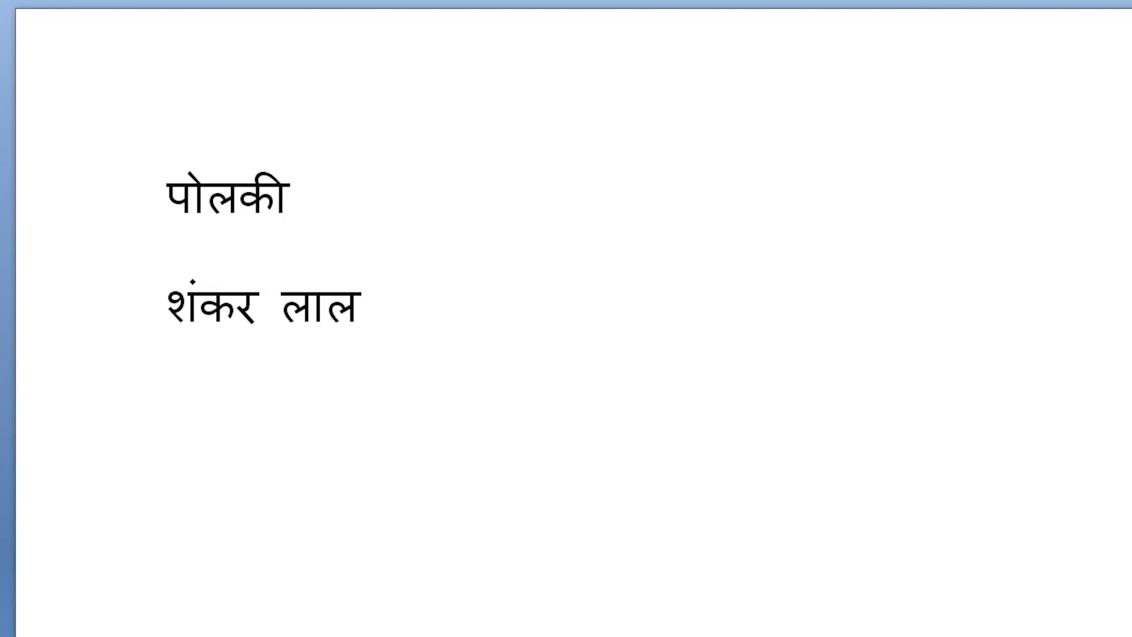
key("space")
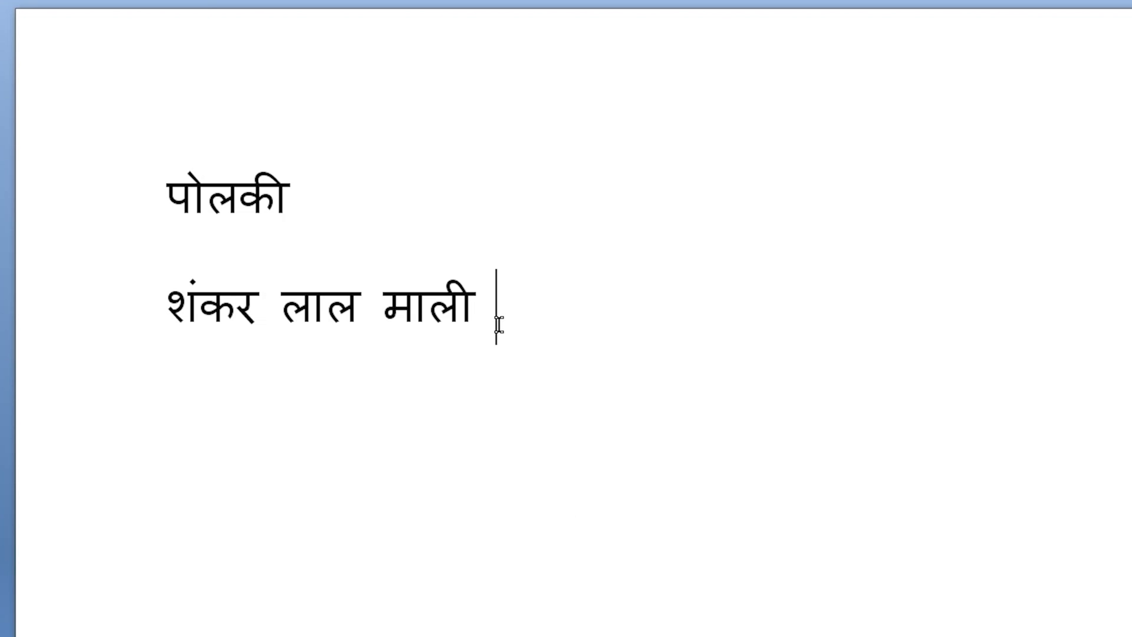
left_click_drag(532, 322, 154, 305)
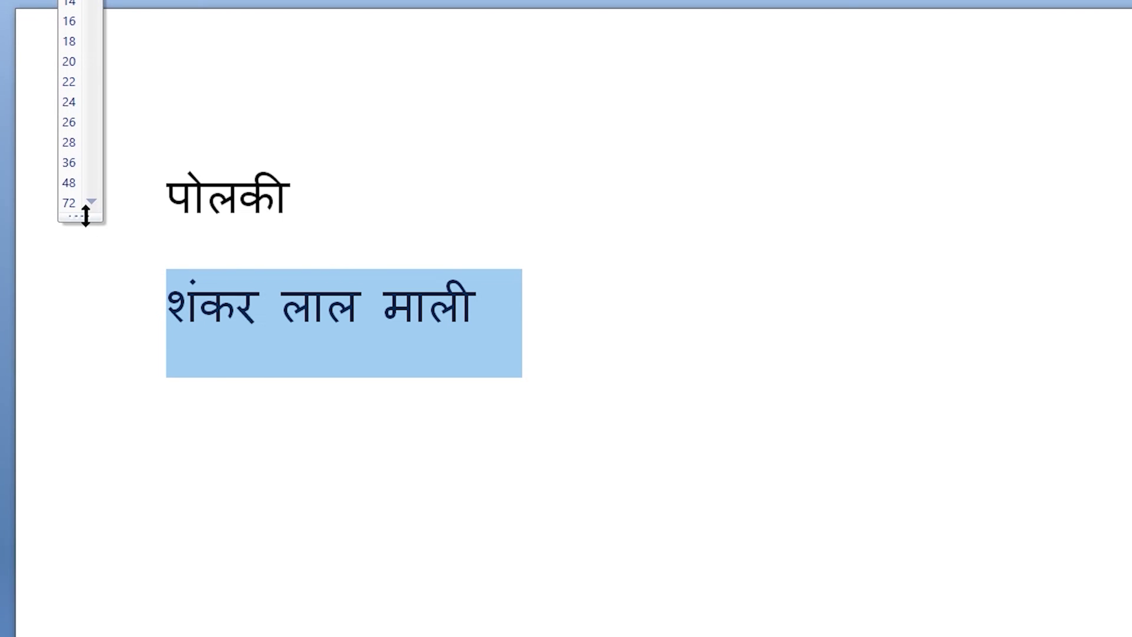
left_click(71, 181)
left_click(629, 354)
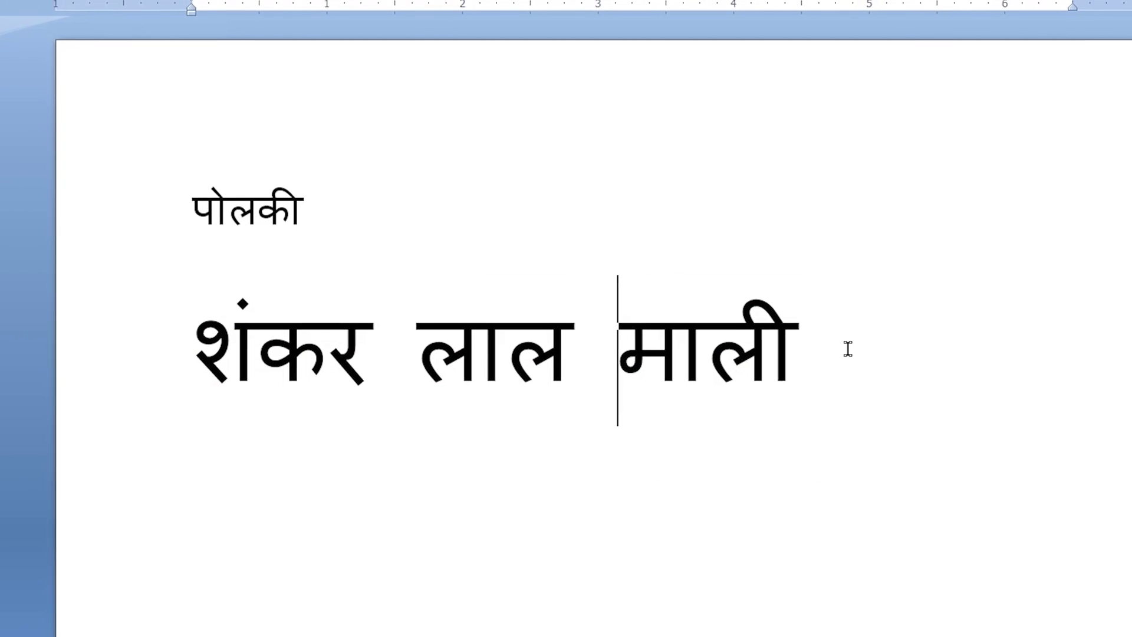
triple_click(848, 348)
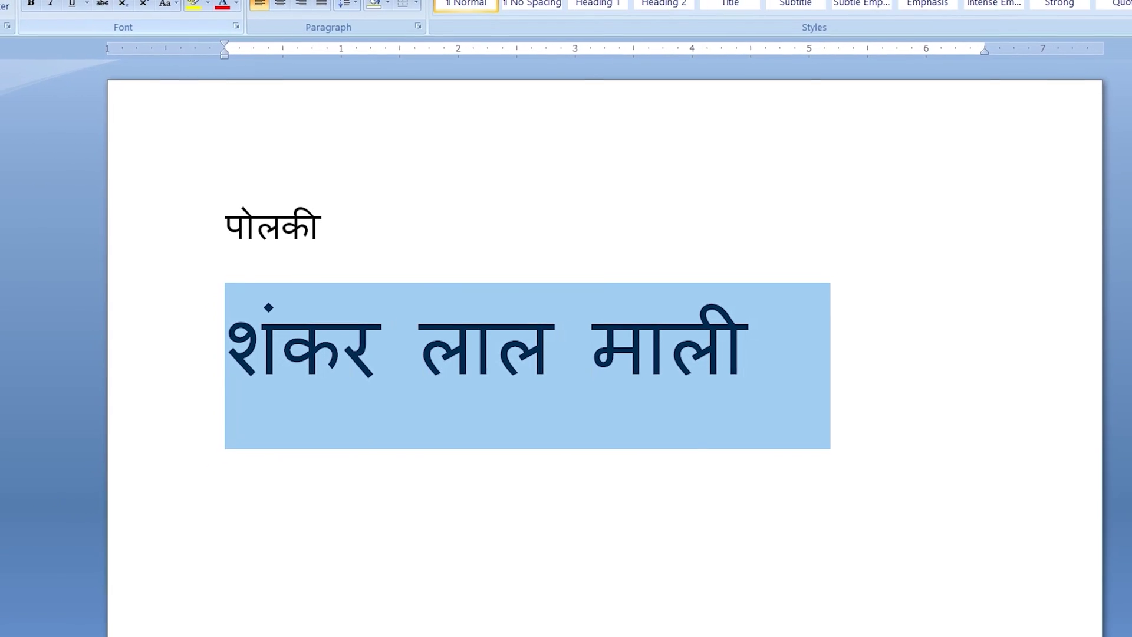
left_click(177, 2)
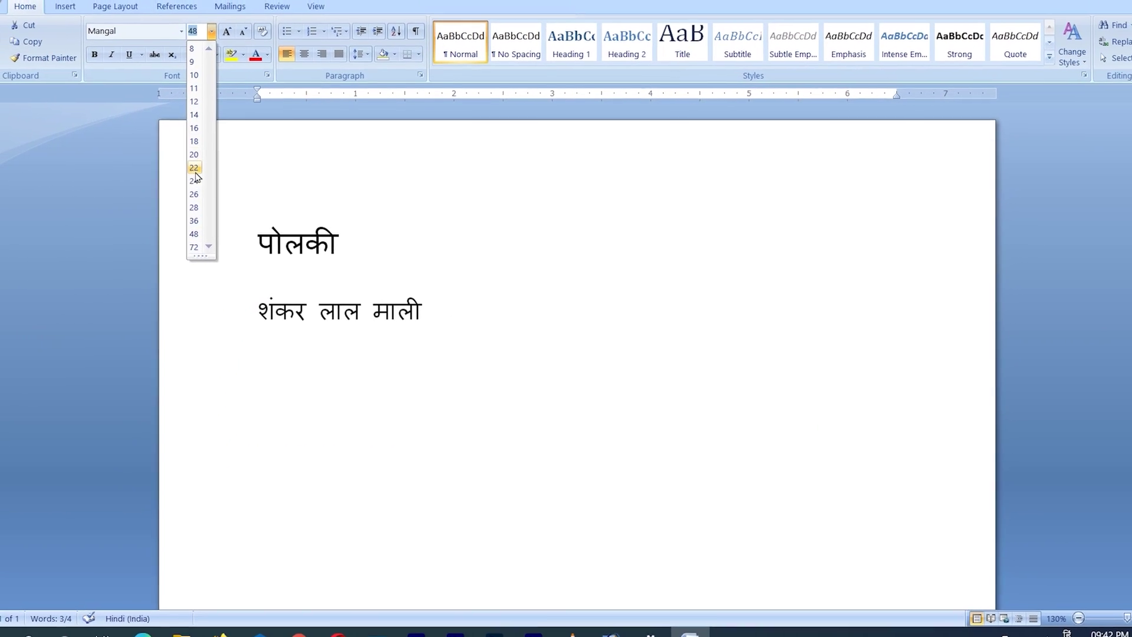
left_click(194, 208)
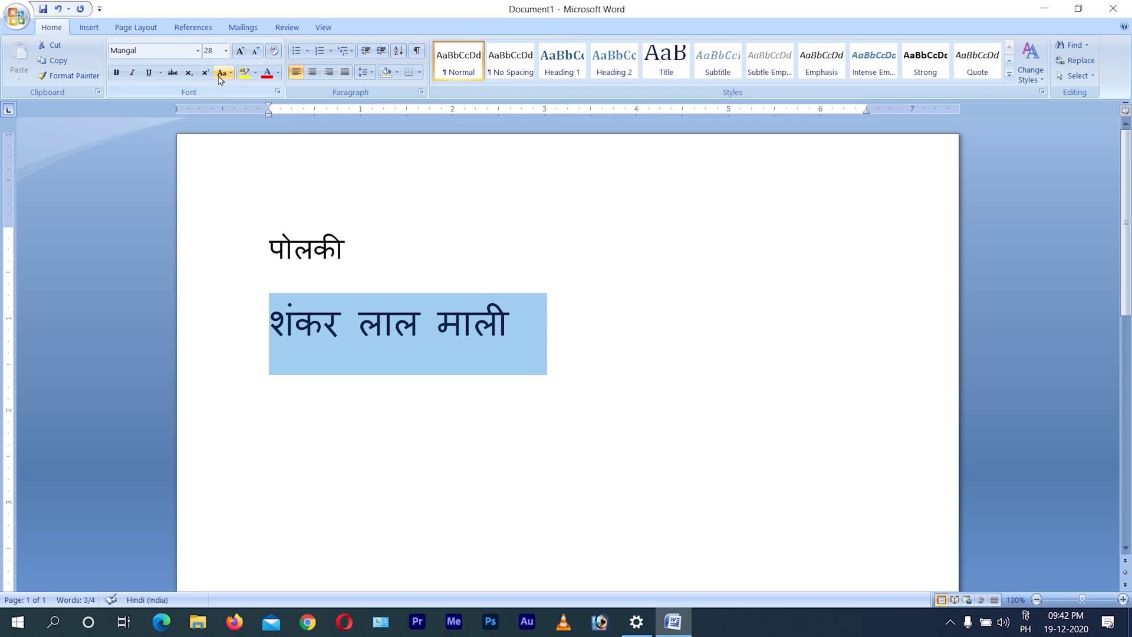
left_click(226, 51)
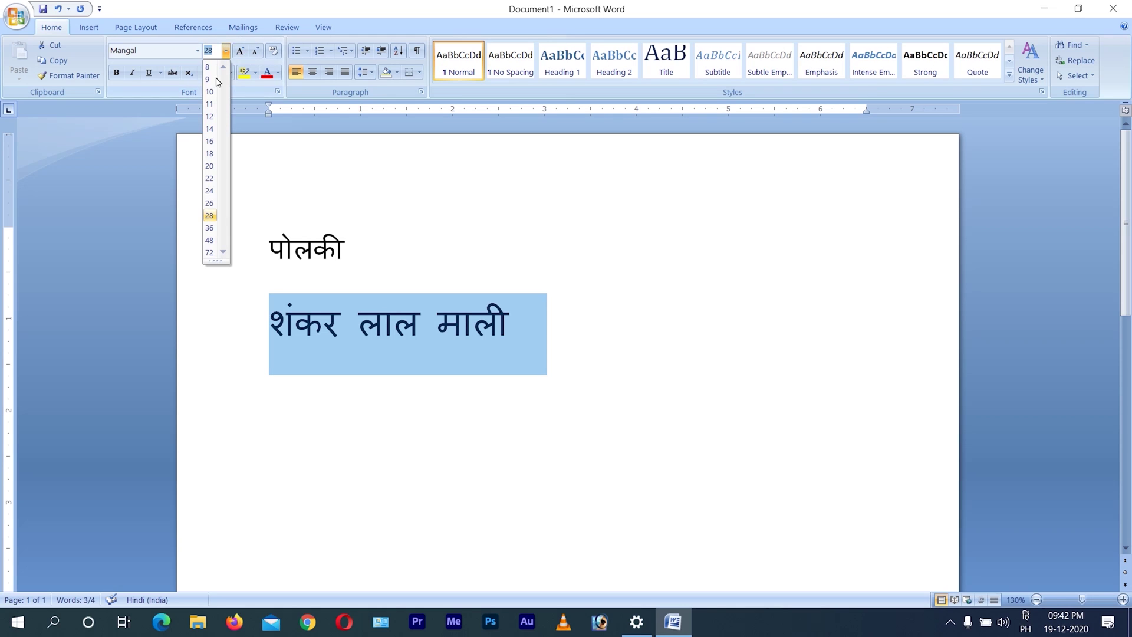
left_click(209, 228)
left_click(487, 329)
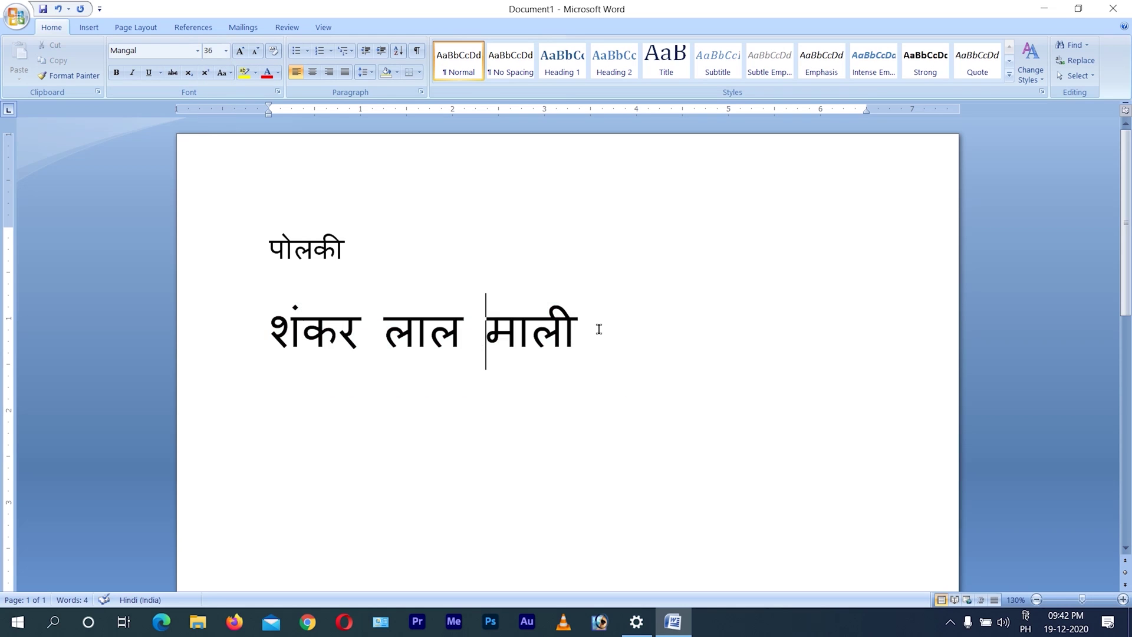
left_click_drag(596, 329, 166, 328)
left_click(619, 340)
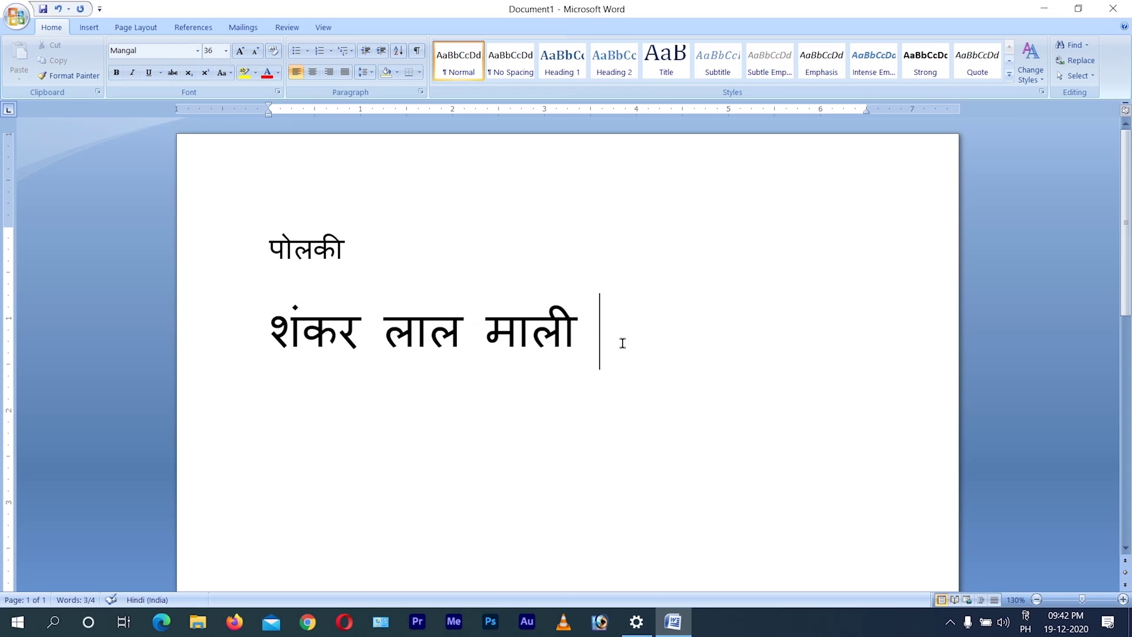